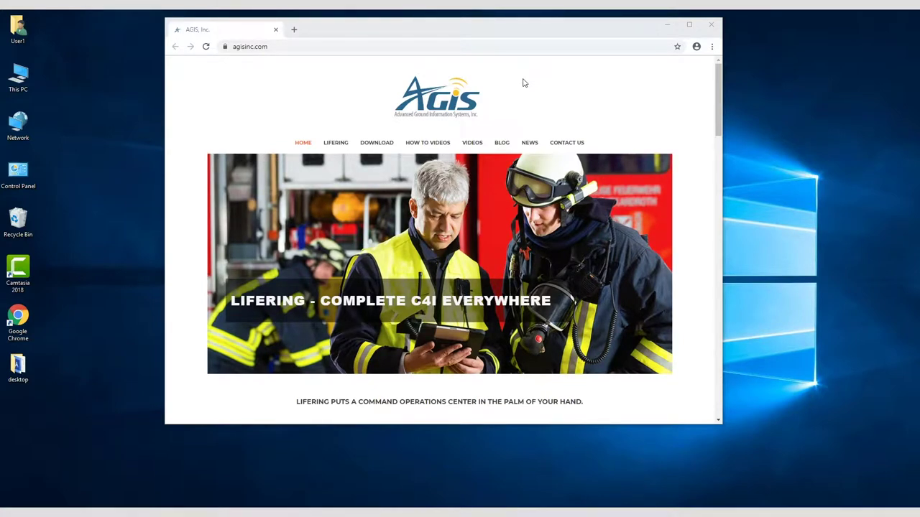
- Go from the AGIS download page to the new-account registration form
left_click(383, 147)
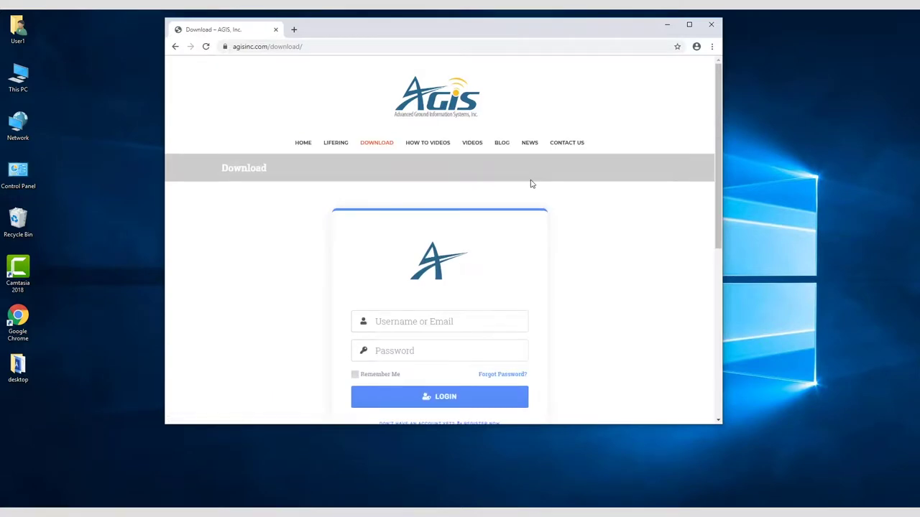
scroll(583, 312, "down", 2)
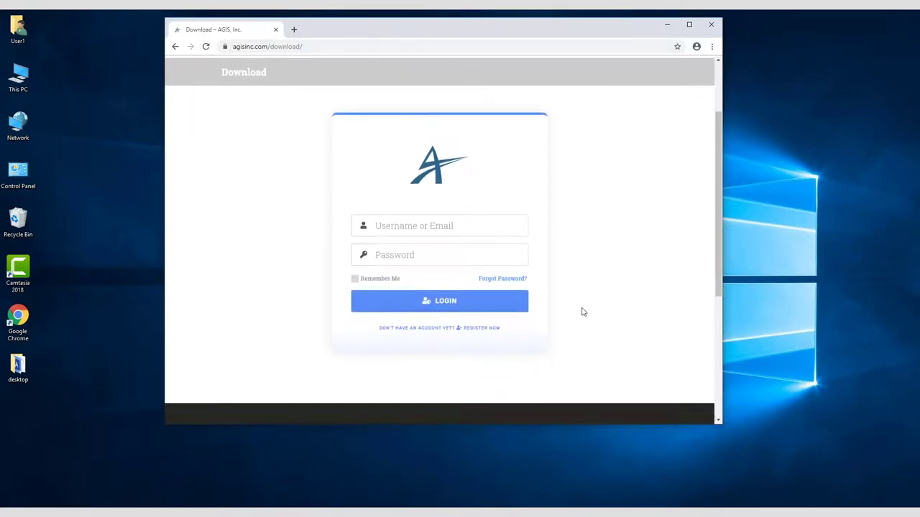
left_click(481, 330)
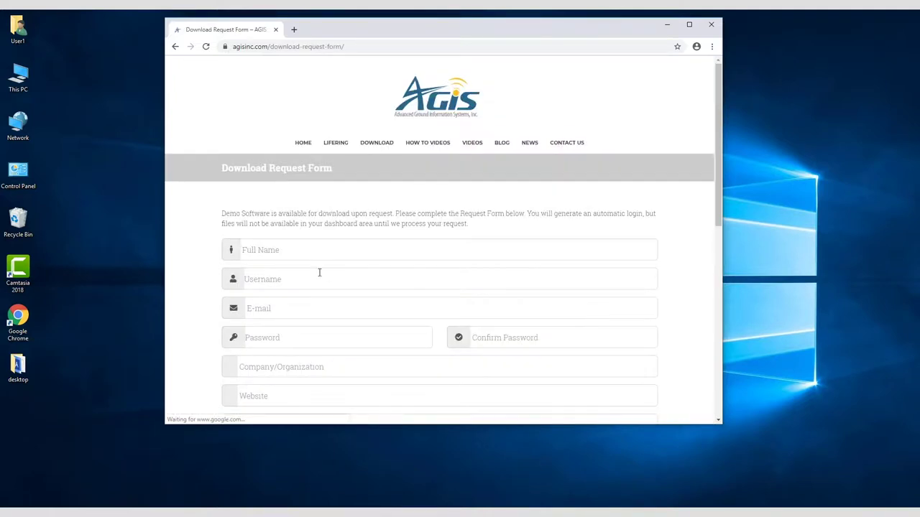
- Enter the full name, username, e-mail address and the password twice
left_click(310, 249)
type("Jane Doe")
key("Tab")
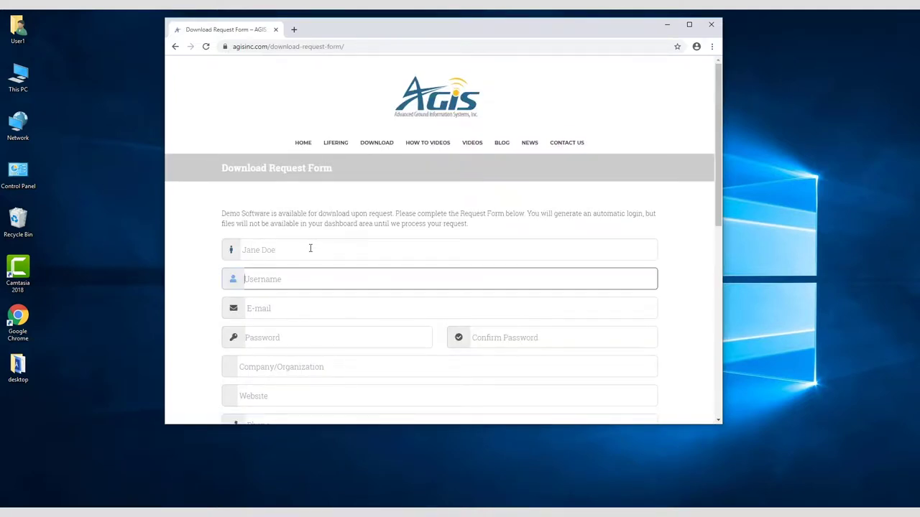
type("jand")
key("Tab")
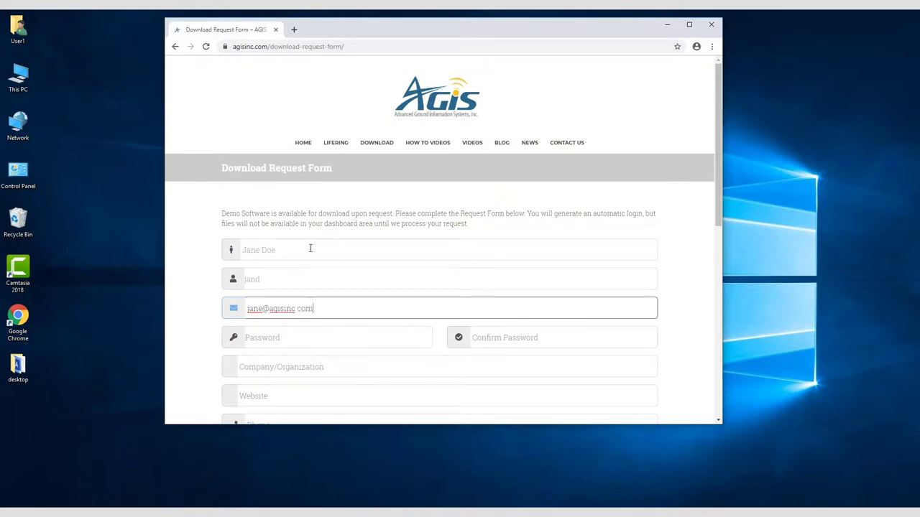
key("Tab")
type("•")
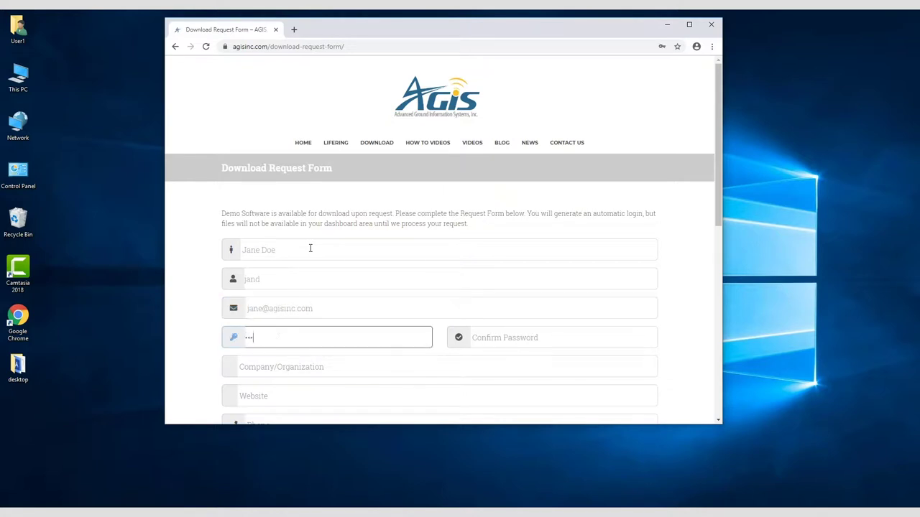
key("Tab")
type("••••")
key("Tab")
type("AGIS")
key("Tab")
type("www.agisinc.com")
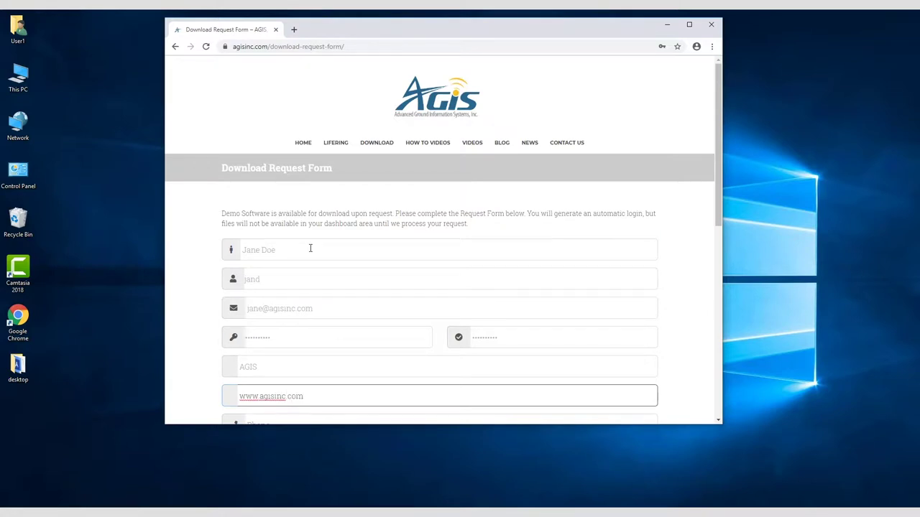
key("Tab")
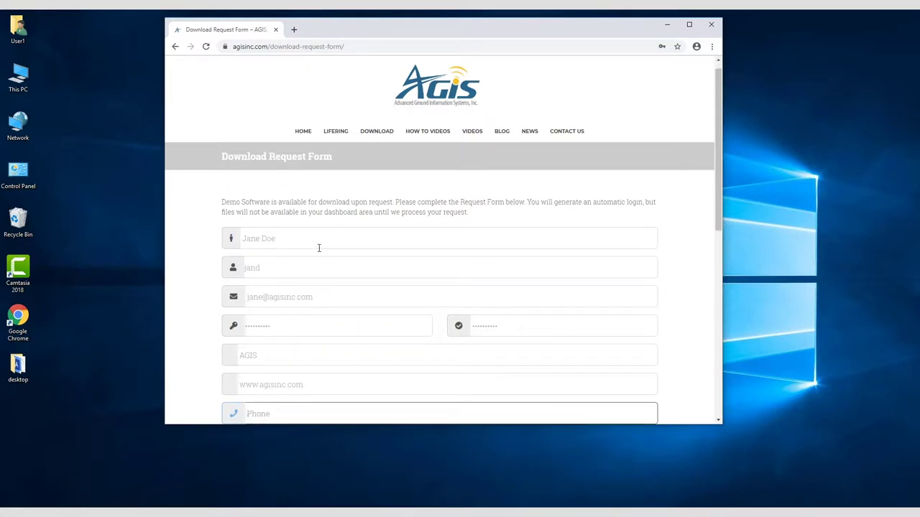
type("555-123-4567")
- Choose United States and LifeRing Military, tick the reCAPTCHA and submit the form
scroll(319, 248, "down", 3)
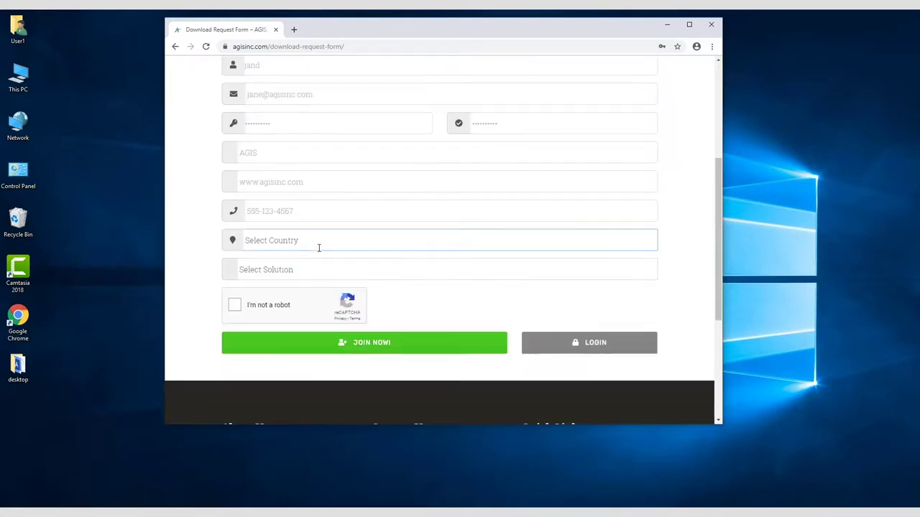
left_click(319, 241)
left_click(318, 265)
left_click(319, 270)
left_click(318, 295)
left_click(237, 307)
left_click(380, 348)
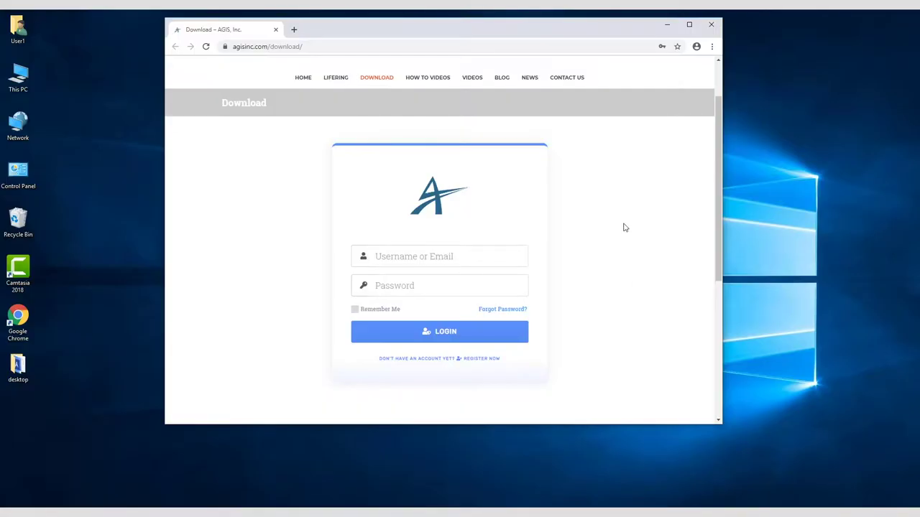
- Log in to the AGIS site with the new account's username and password
left_click(397, 258)
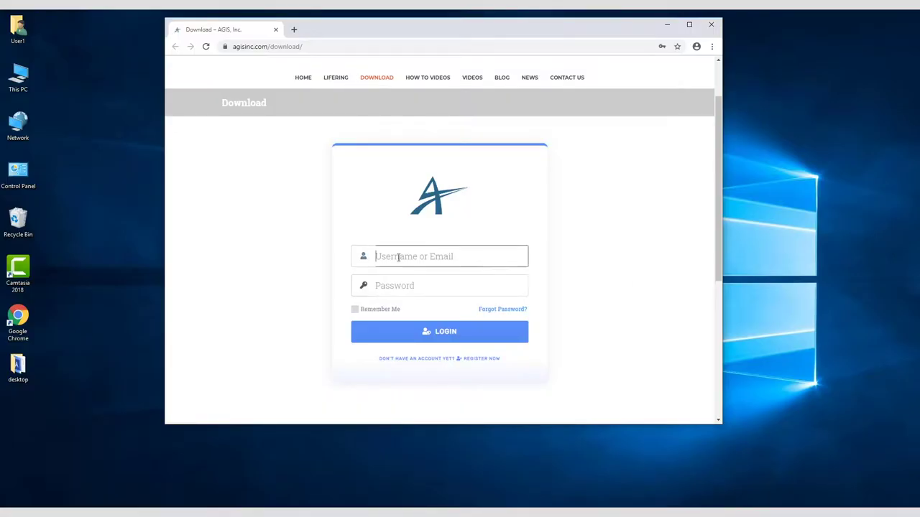
type("jand")
left_click(406, 285)
type("**********")
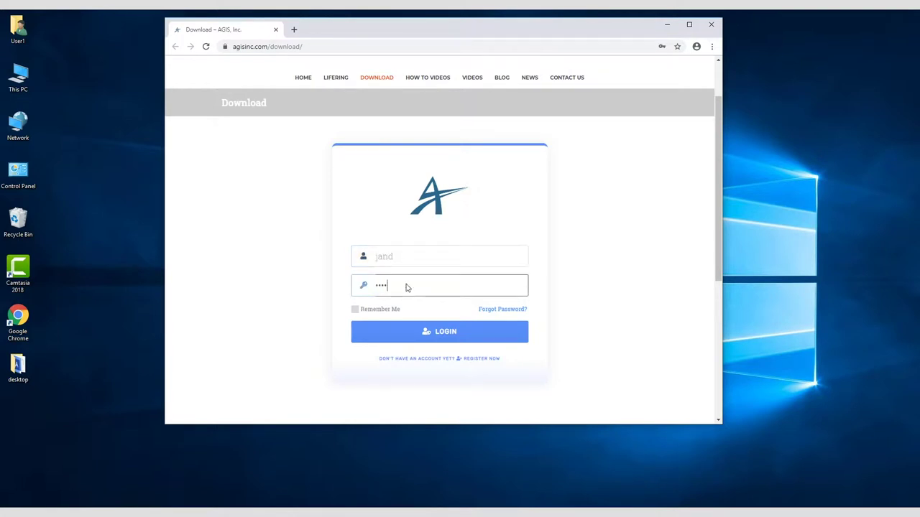
left_click(459, 340)
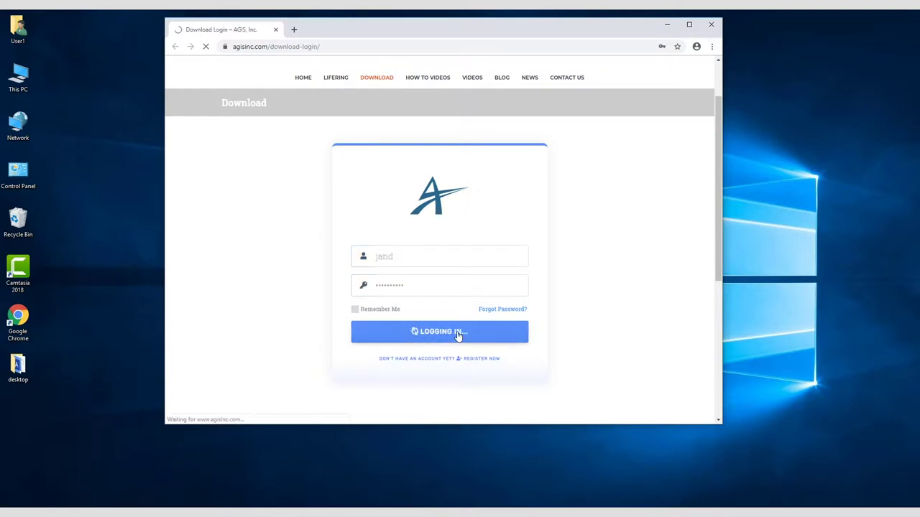
- Open My Downloads to list the six shared LifeRing files
scroll(429, 341, "down", 1)
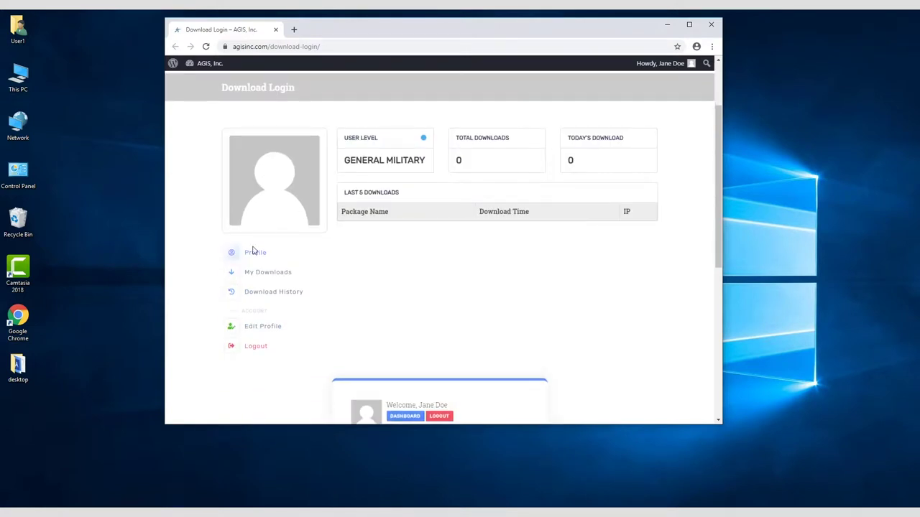
left_click(270, 272)
scroll(688, 268, "down", 2)
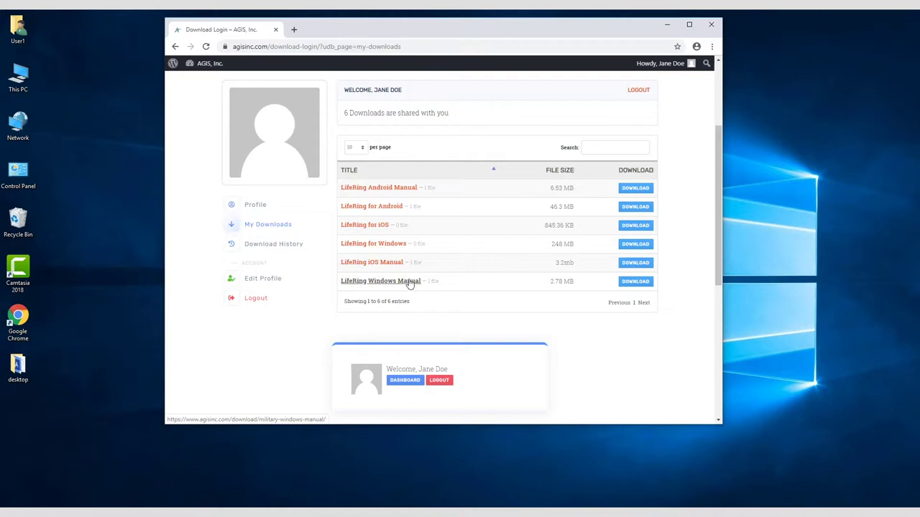
- Download the LifeRing for Windows 5.05001 .msi installer and run it past the SmartScreen warning
left_click(395, 246)
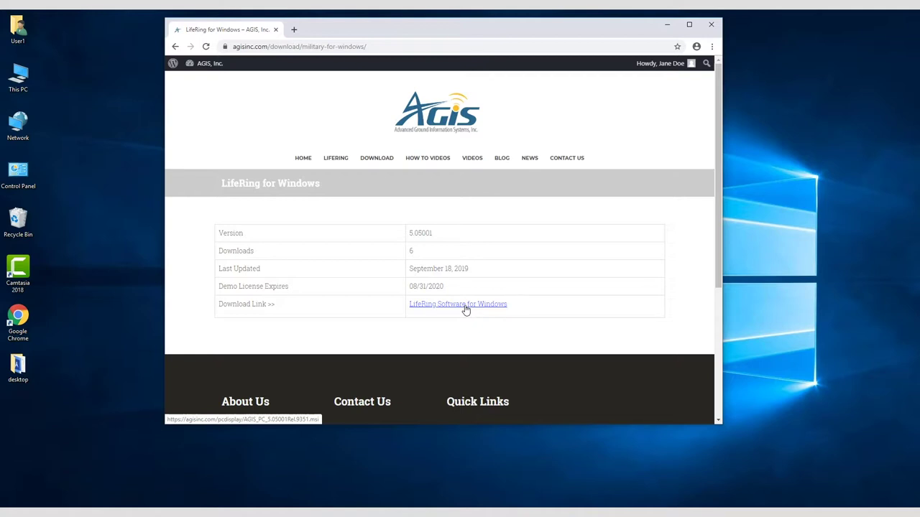
left_click(463, 306)
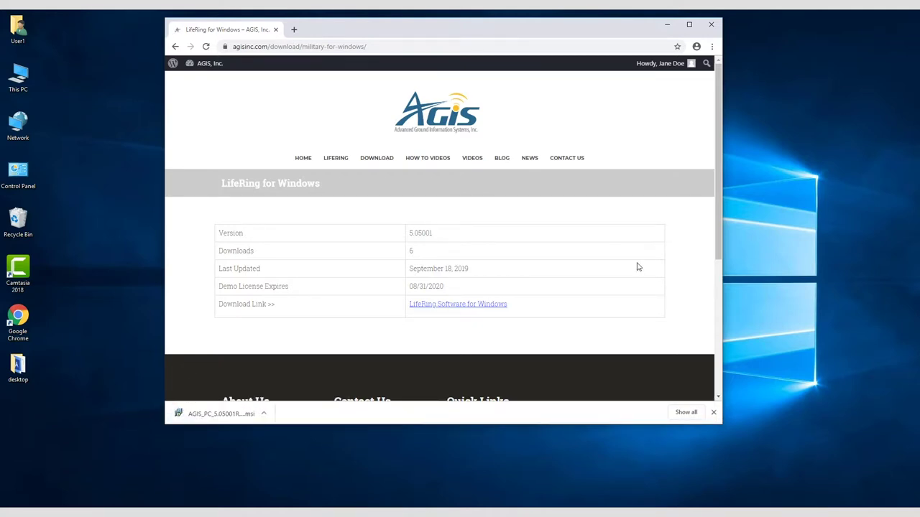
left_click(222, 414)
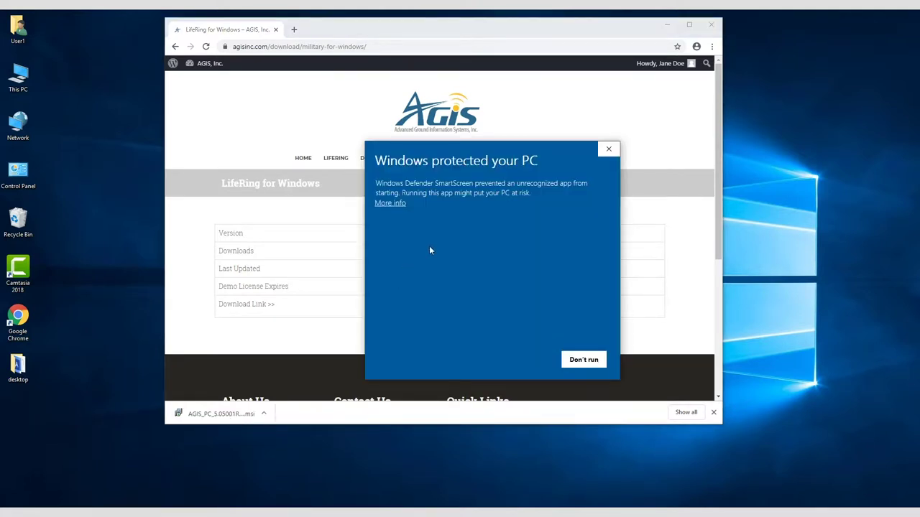
left_click(388, 204)
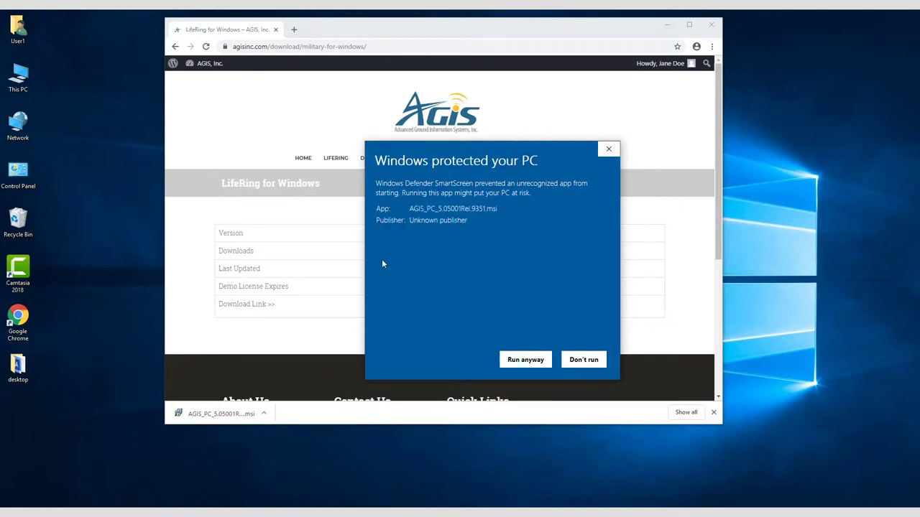
left_click(531, 358)
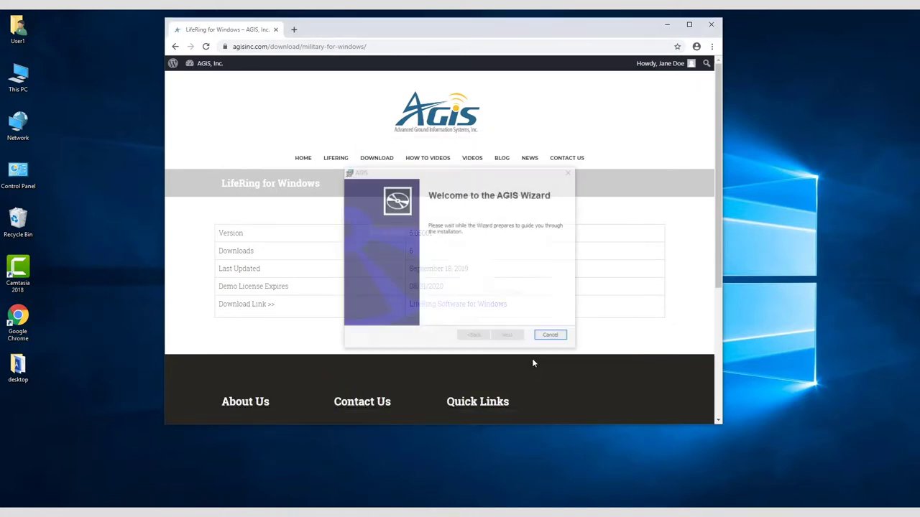
- Accept the LifeRing licence agreement terms in the installer
left_click(507, 338)
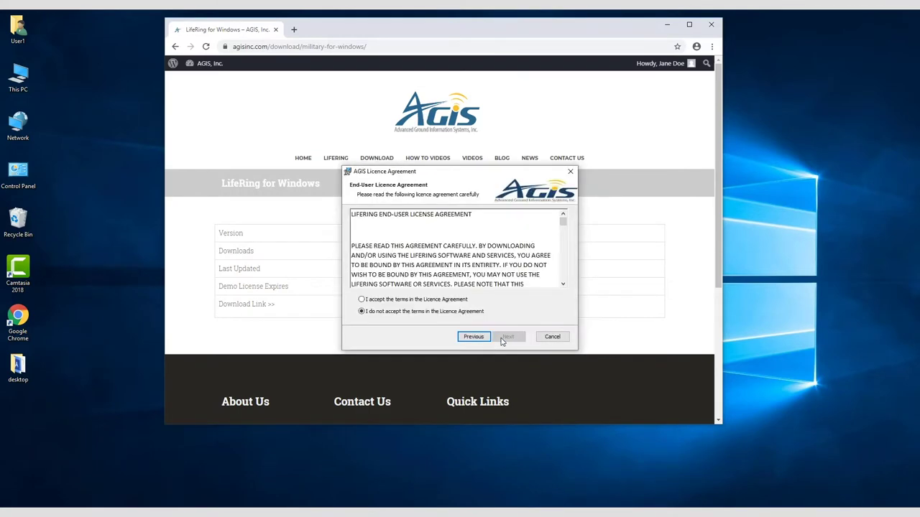
scroll(452, 274, "down", 10)
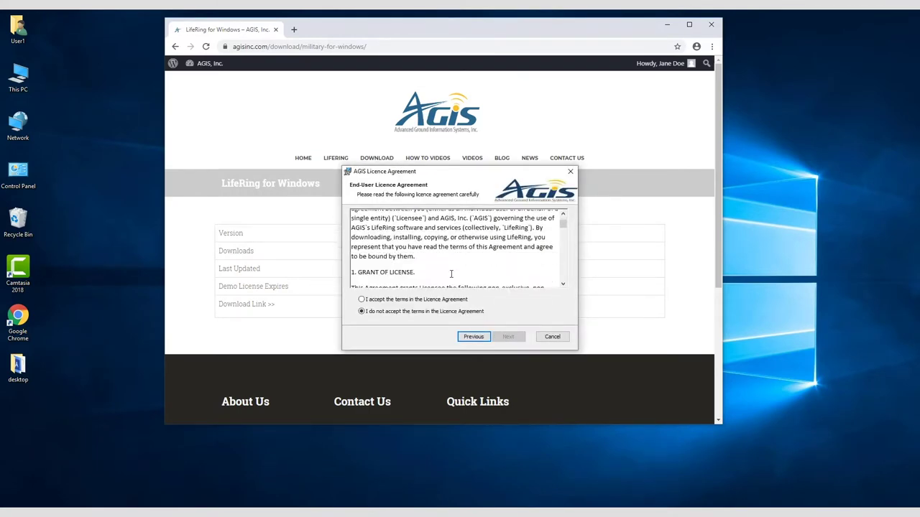
left_click(362, 300)
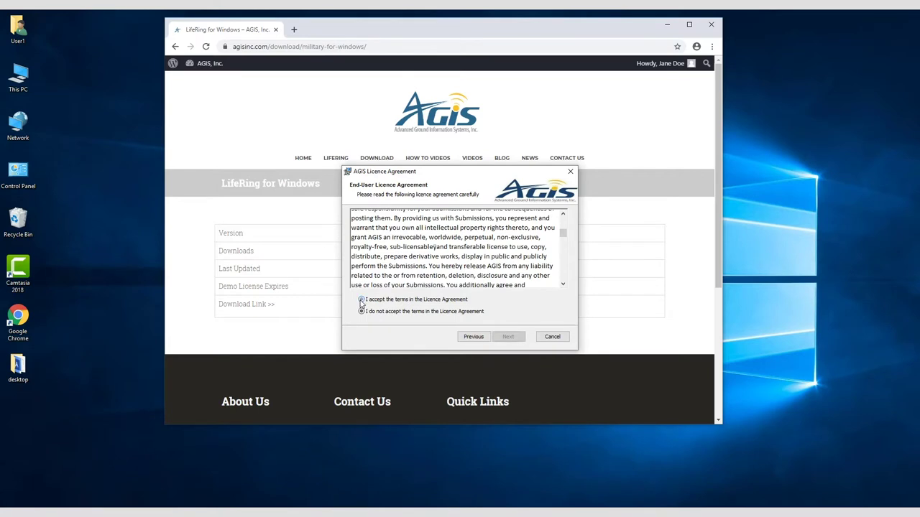
left_click(508, 337)
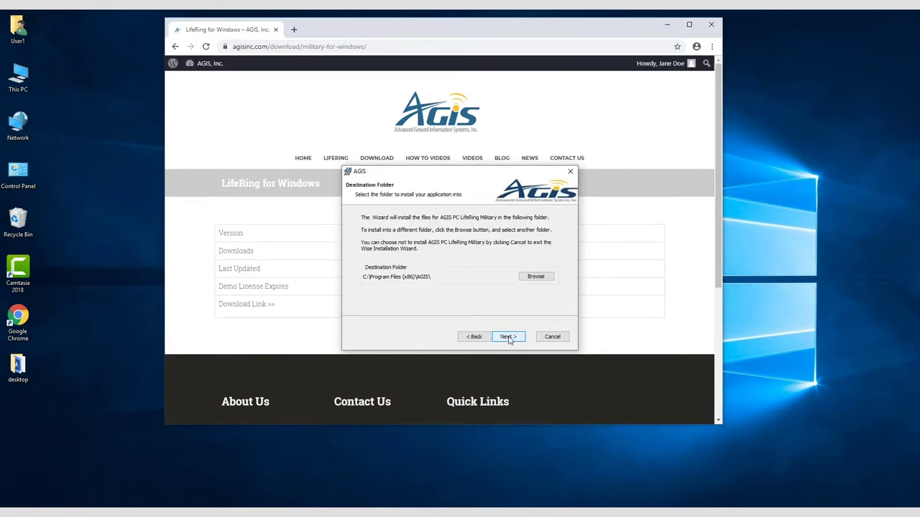
- Install into the default AGIS folder, finish the wizard and minimize Chrome
left_click(508, 338)
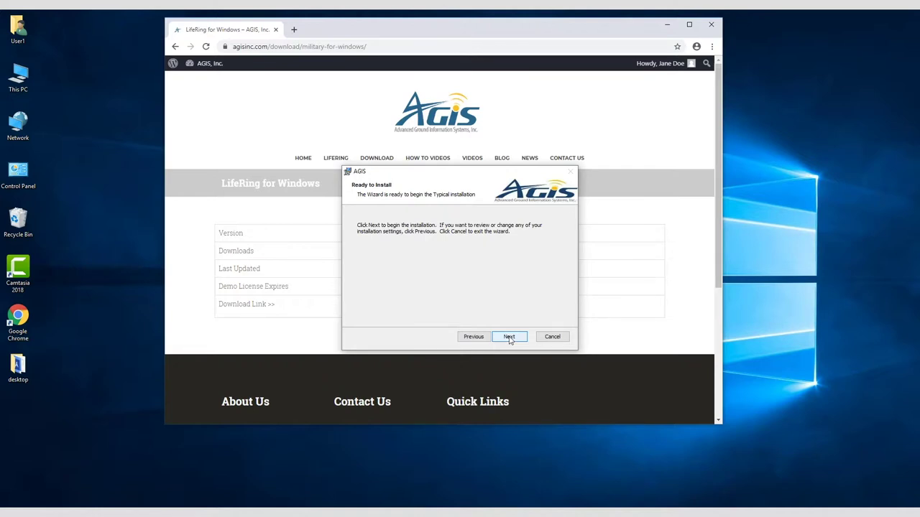
left_click(509, 337)
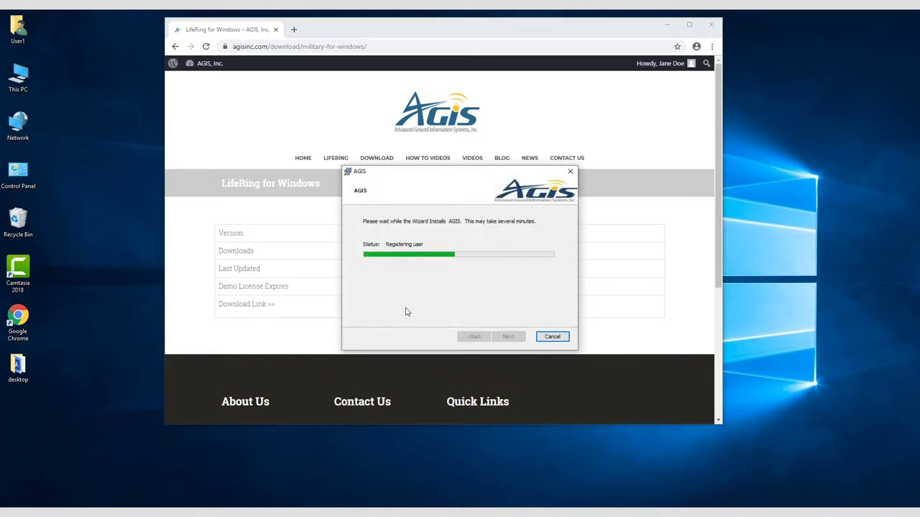
left_click(508, 337)
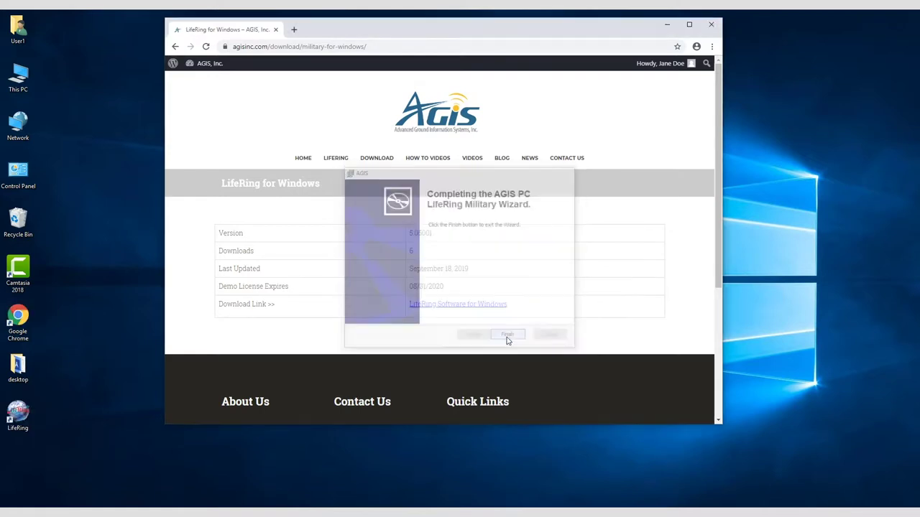
left_click(667, 26)
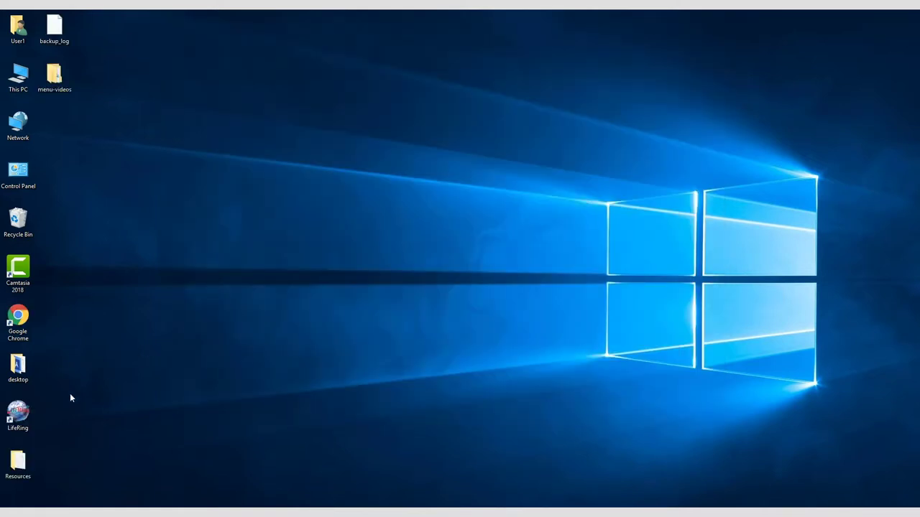
- Launch LifeRing from the desktop and confirm the phone number with display name Command
double_click(18, 412)
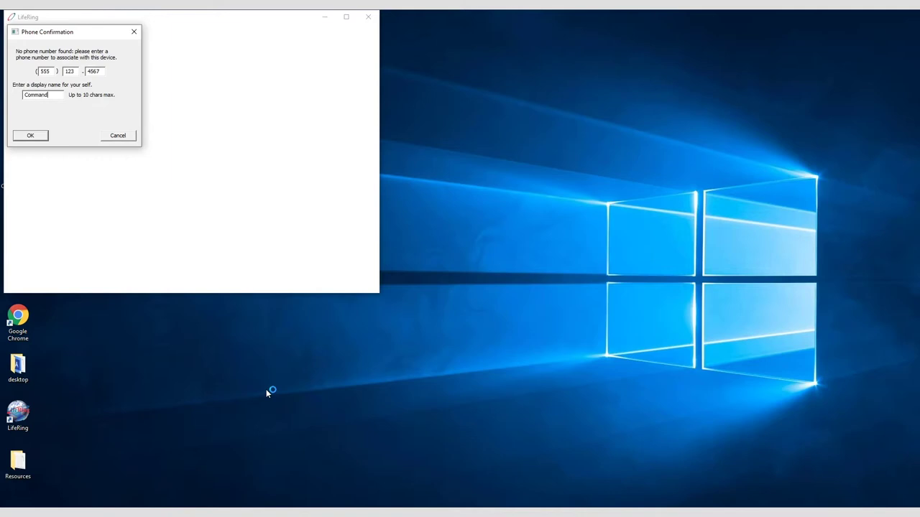
left_click(32, 136)
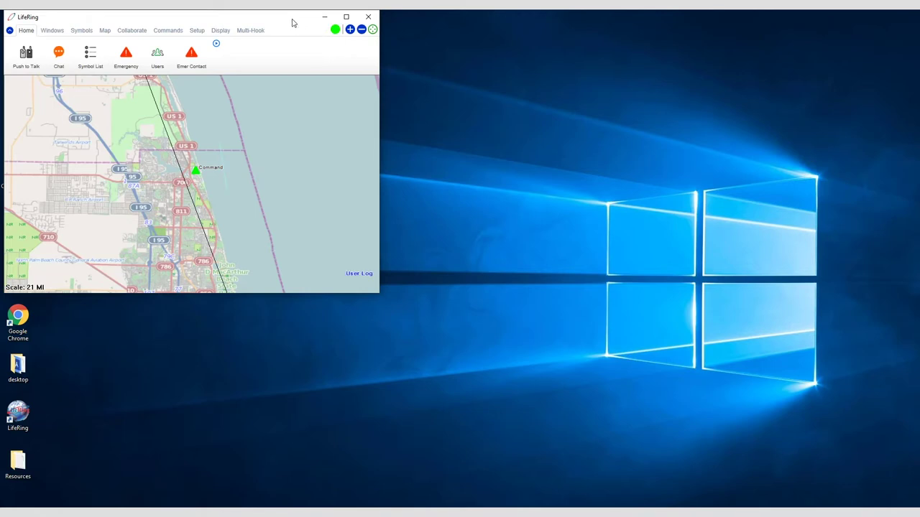
- Center the LifeRing window and browse the window, symbol, map layer and collaboration tabs
left_click_drag(288, 24, 509, 90)
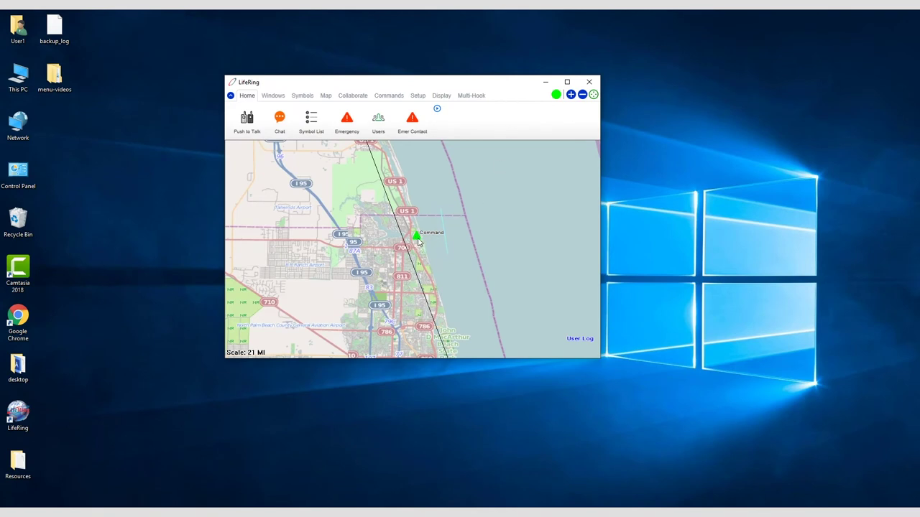
left_click(275, 98)
left_click(310, 98)
left_click(325, 97)
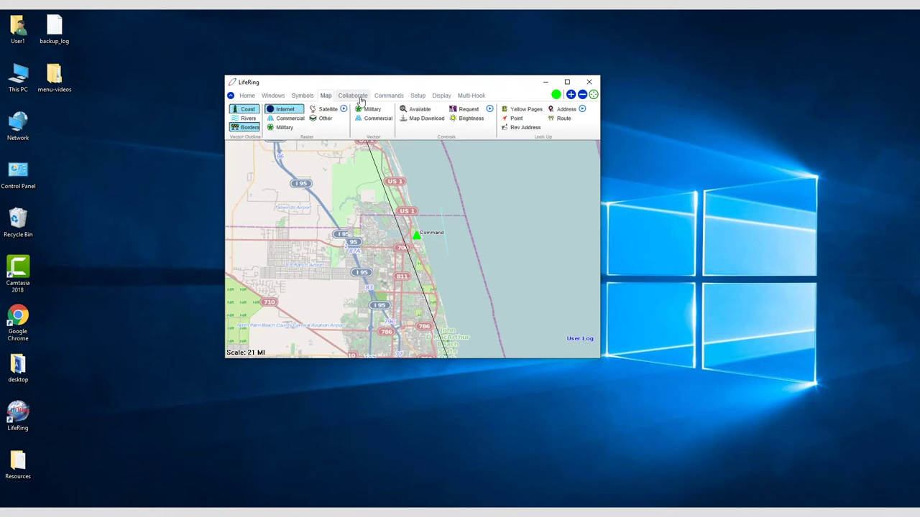
left_click(360, 97)
- Browse the command, setup, display and Multi-Hook tabs, then play the Multi-Hook demo video
left_click(392, 97)
left_click(416, 100)
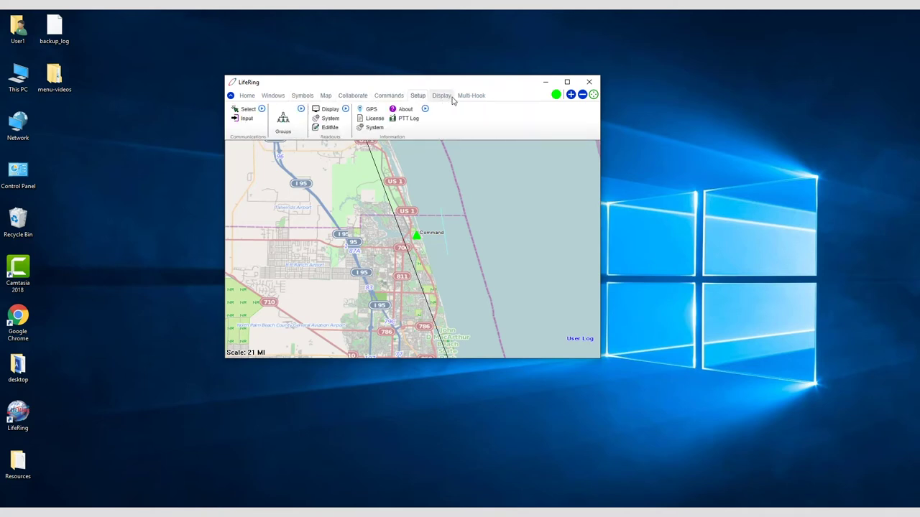
left_click(450, 99)
left_click(467, 99)
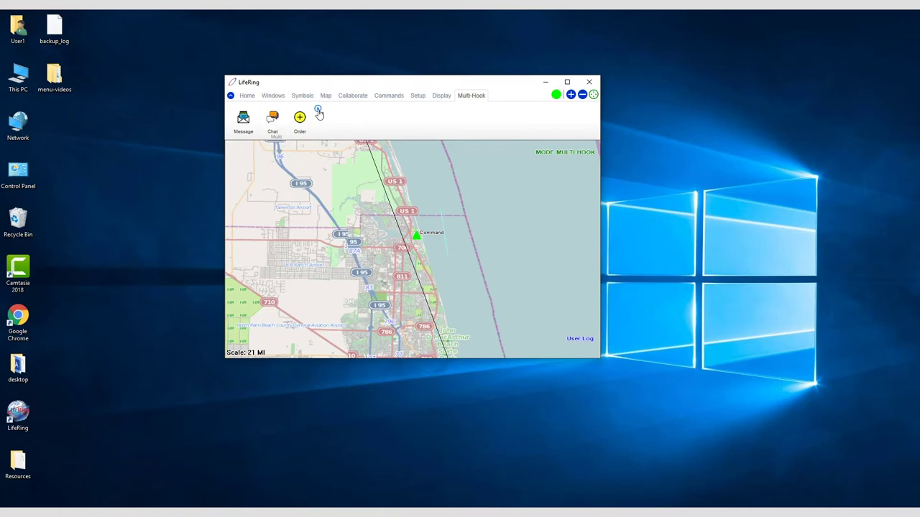
left_click(318, 111)
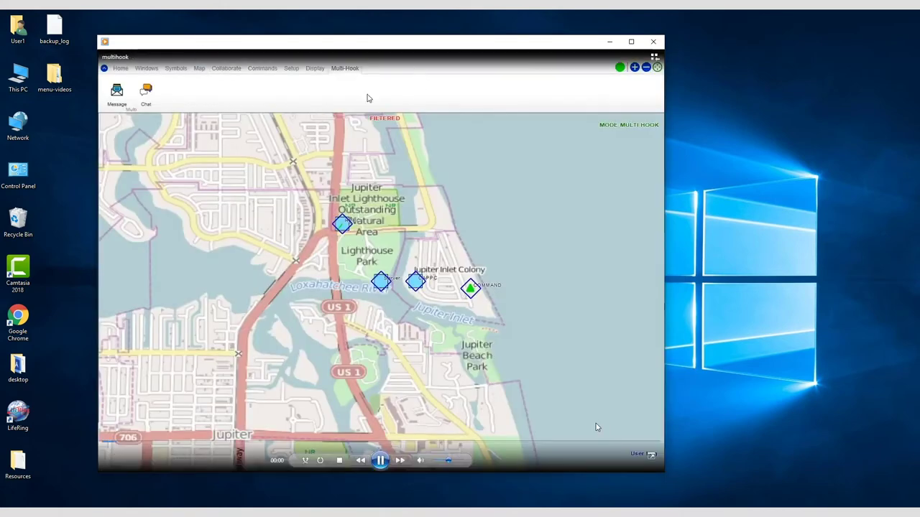
- Close the demo video, shift the window left, and review Network Setup unchanged
left_click(653, 43)
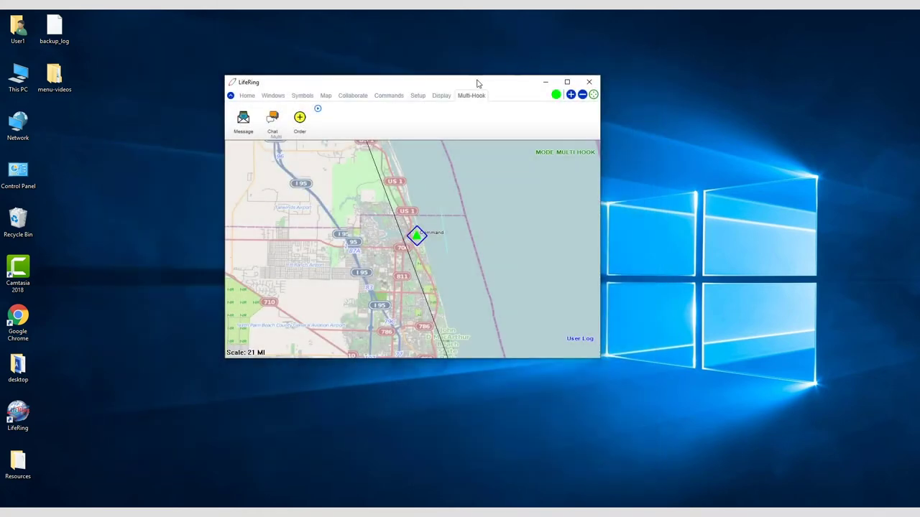
left_click_drag(477, 82, 419, 80)
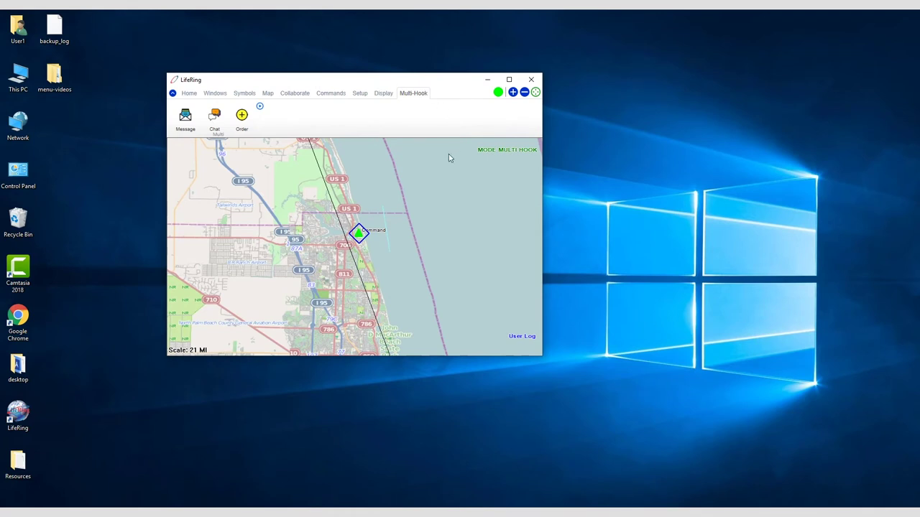
left_click(359, 94)
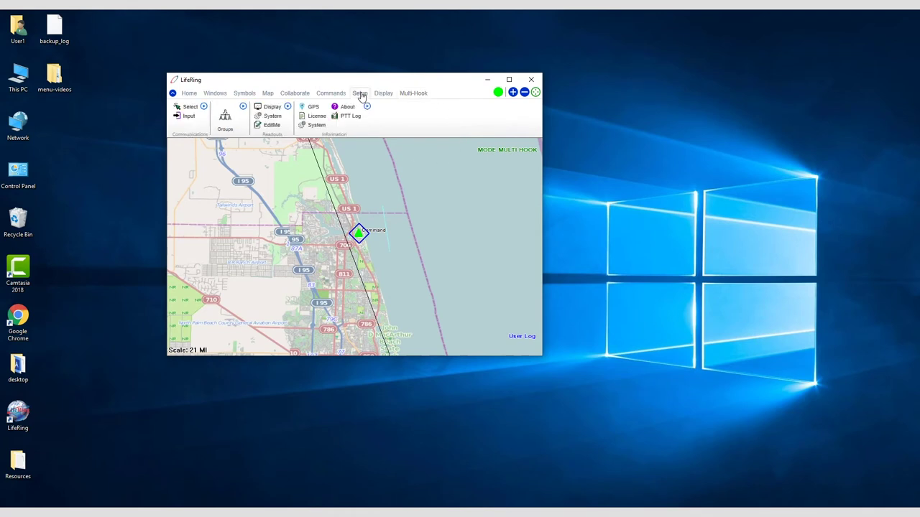
left_click(188, 116)
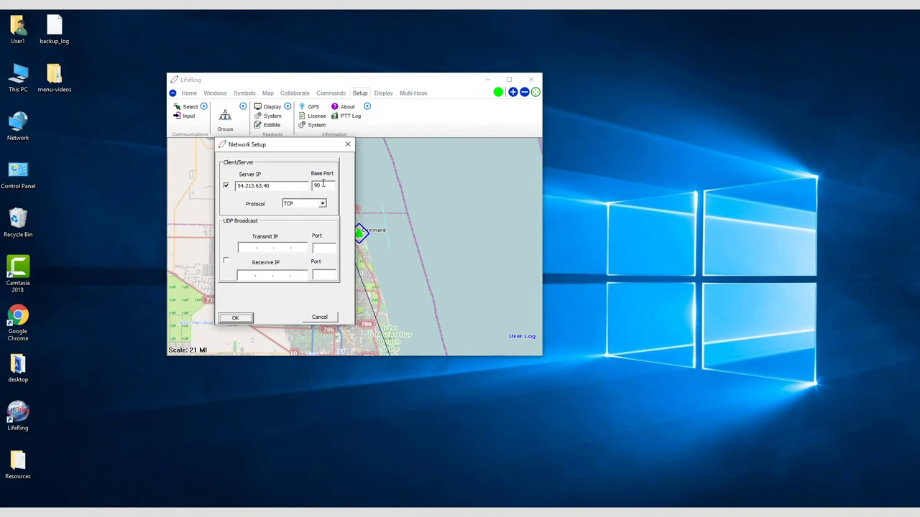
left_click(347, 144)
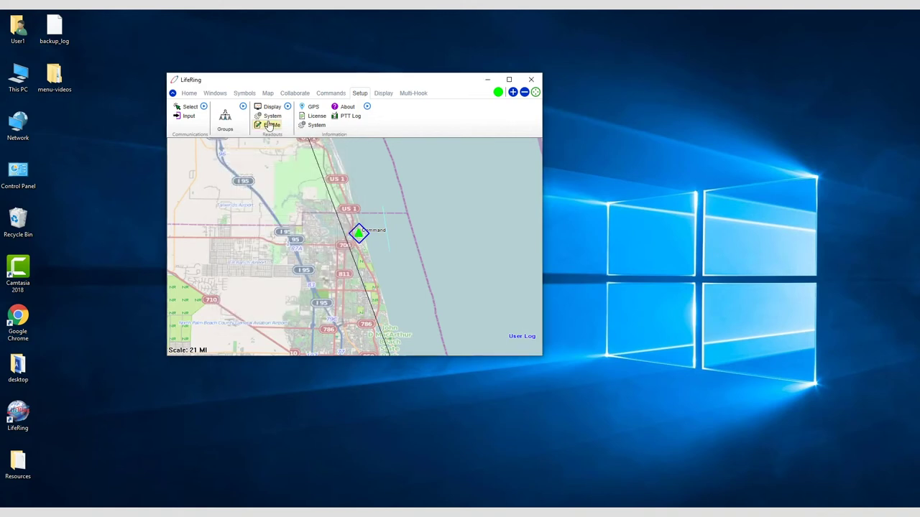
- Review the EditMe user settings and Group Setup dialog, leaving both unchanged
left_click(270, 125)
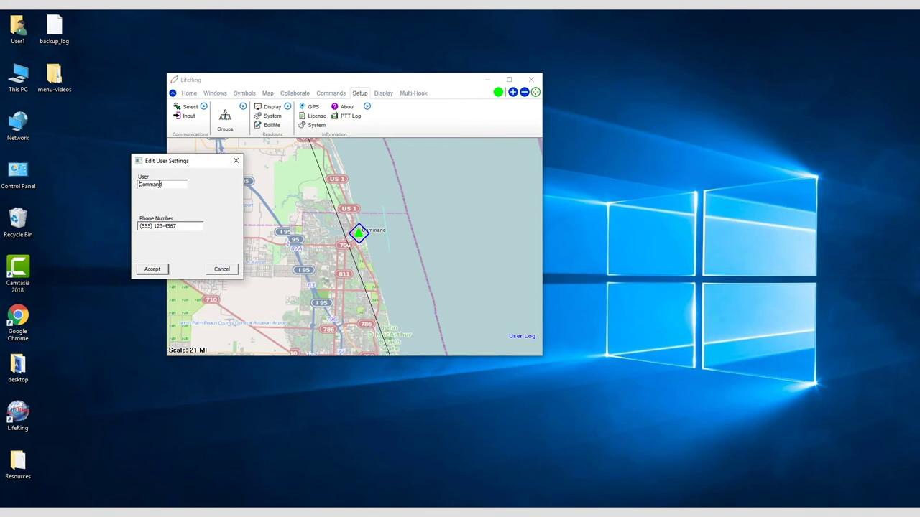
left_click(216, 271)
left_click(228, 122)
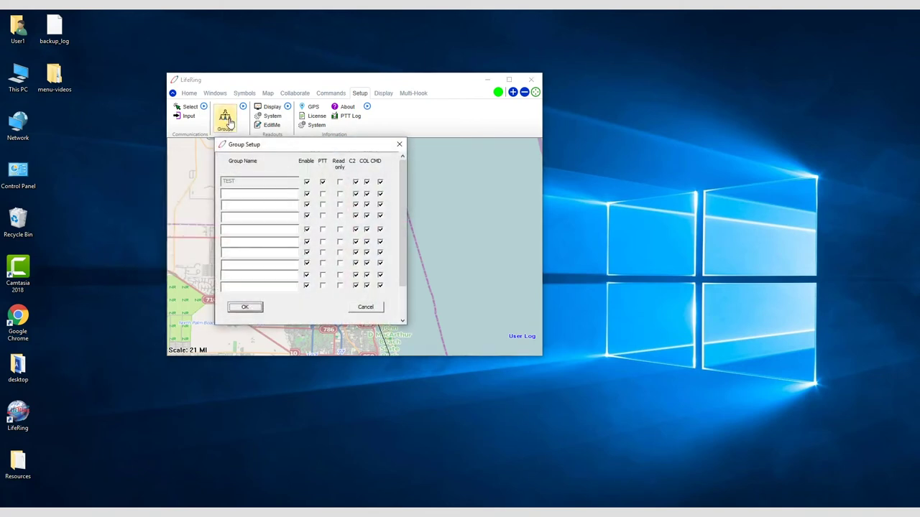
left_click(240, 192)
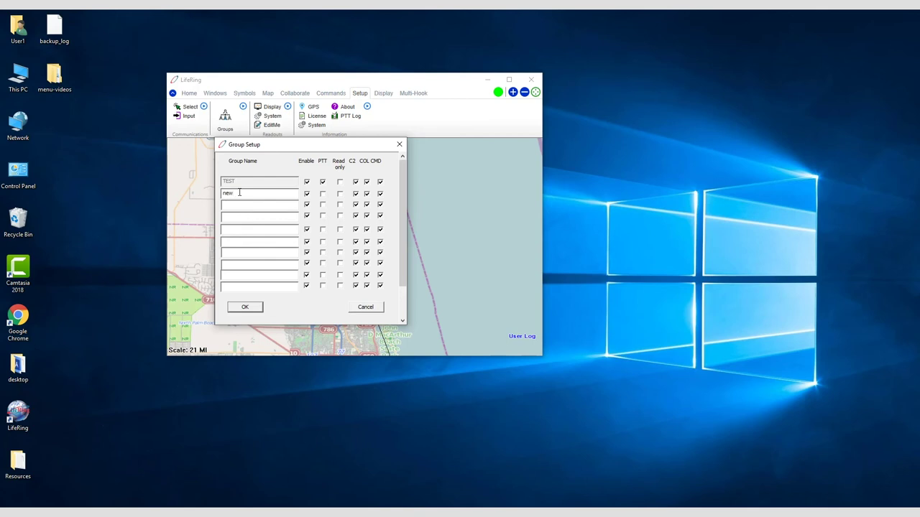
left_click(247, 309)
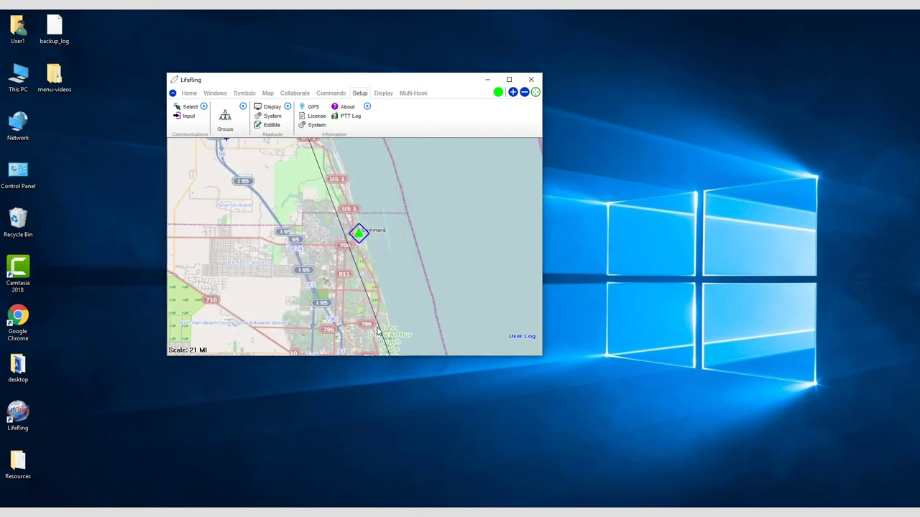